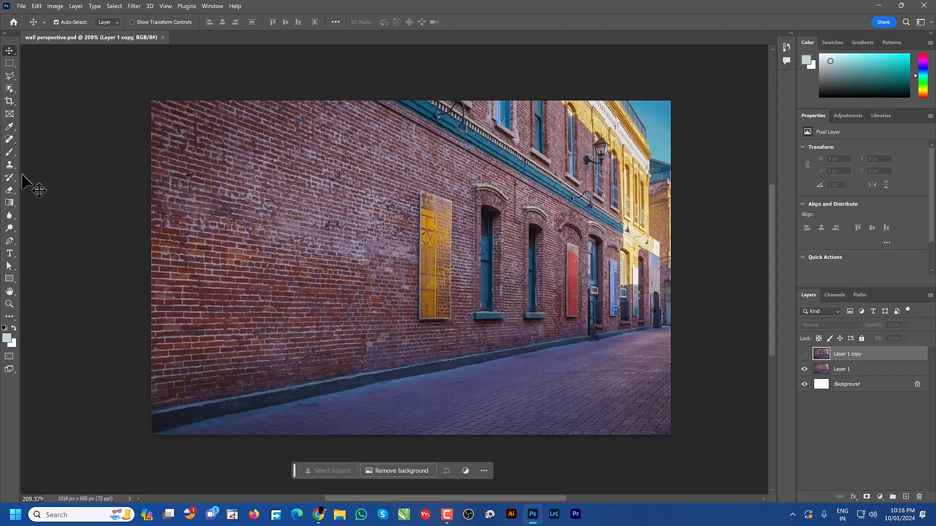
# Step: Try to clone a window onto the blank brick wall of Layer 1 with the Clone Stamp tool, and undo it
pyautogui.click(10, 165)
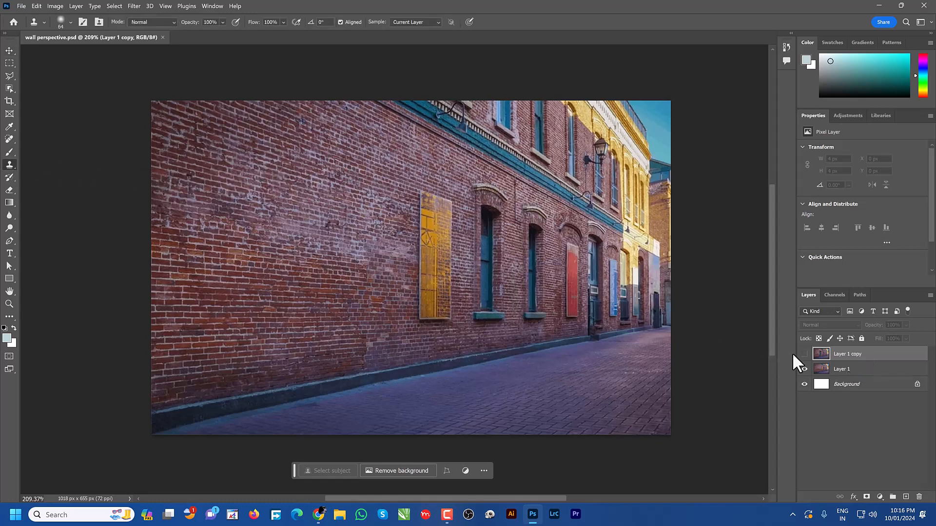
pyautogui.click(850, 370)
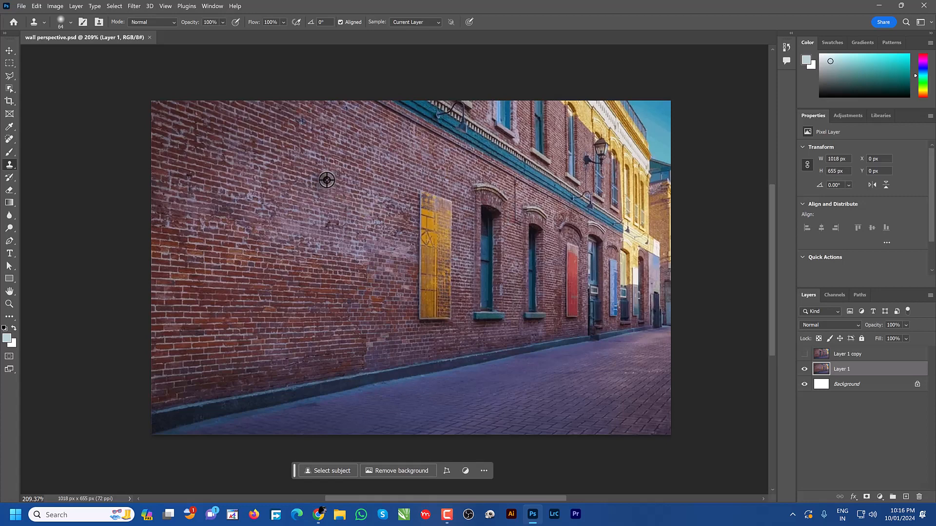
pyautogui.moveTo(326, 180)
pyautogui.mouseDown()
pyautogui.moveTo(263, 186)
pyautogui.moveTo(280, 200)
pyautogui.moveTo(312, 197)
pyautogui.moveTo(323, 209)
pyautogui.moveTo(324, 296)
pyautogui.moveTo(294, 297)
pyautogui.moveTo(286, 199)
pyautogui.moveTo(296, 272)
pyautogui.moveTo(335, 82)
pyautogui.moveTo(326, 146)
pyautogui.moveTo(292, 162)
pyautogui.mouseUp()
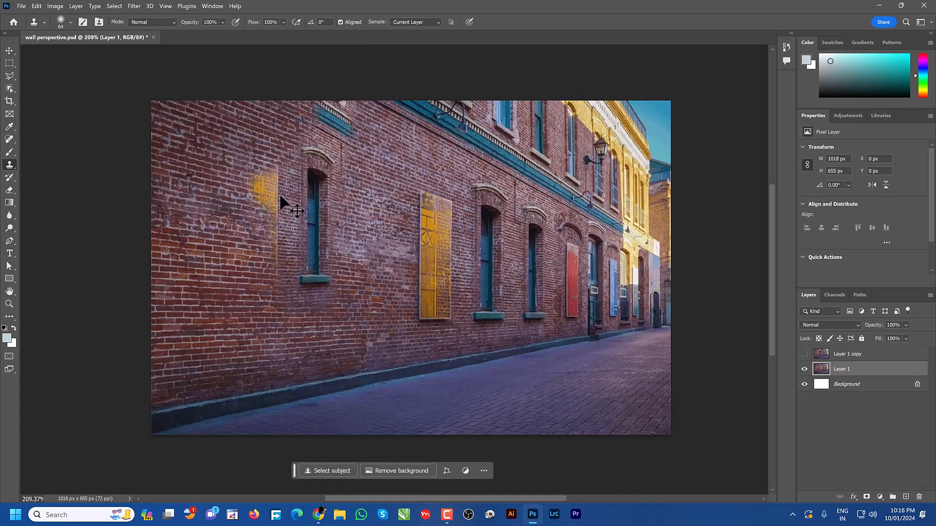
pyautogui.hotkey('ctrl', 'z')
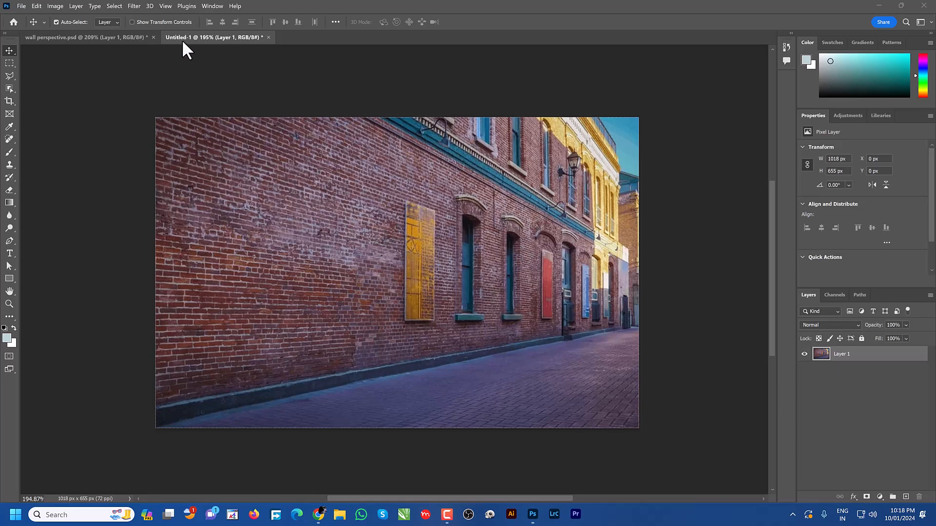
# Step: Start the Vanishing Point filter and define a four-corner perspective plane on the wall, from the teal cornice down to its base
pyautogui.click(134, 6)
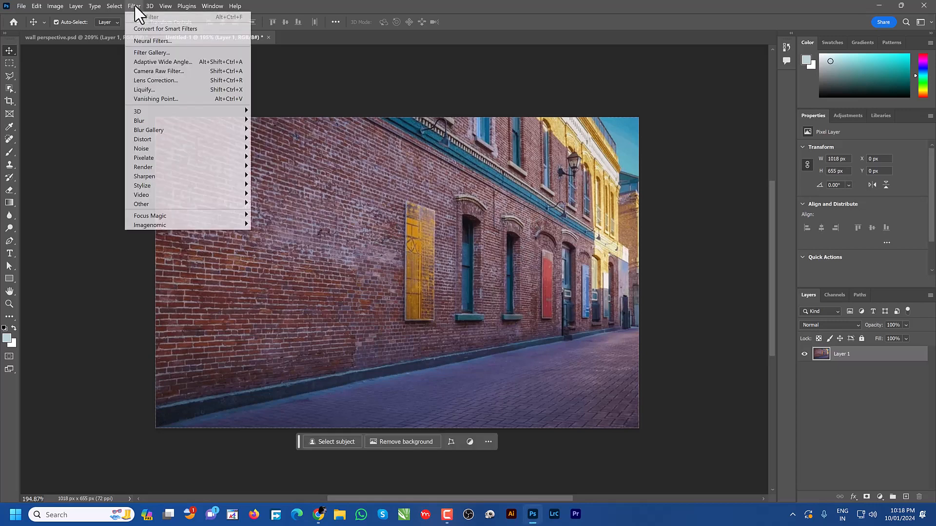
pyautogui.click(149, 99)
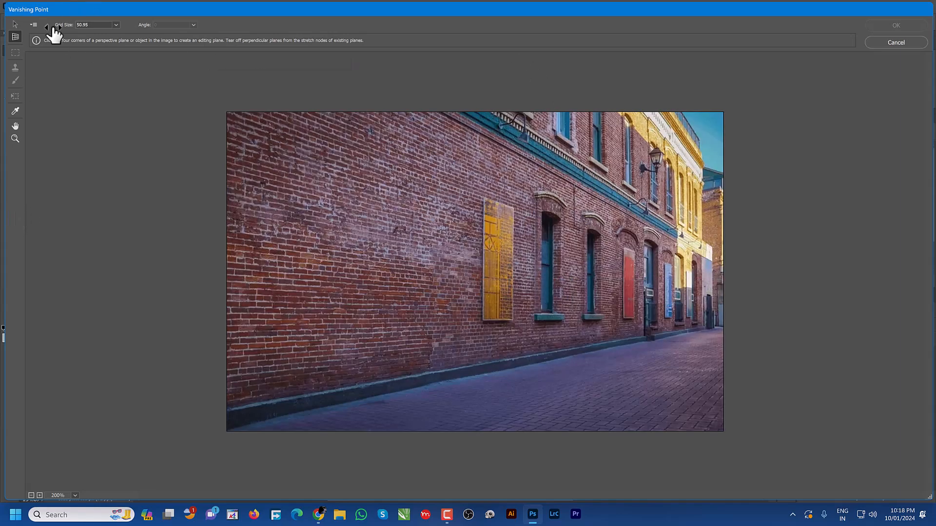
pyautogui.click(677, 238)
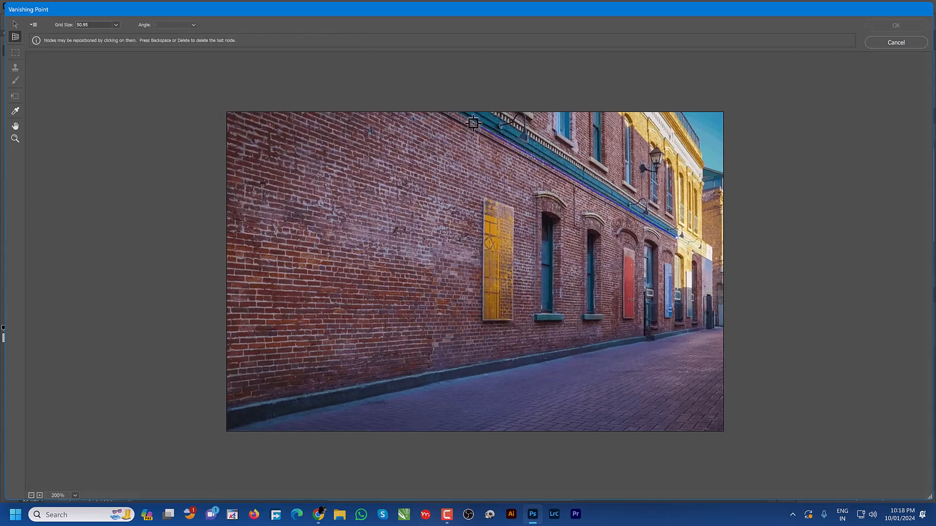
pyautogui.click(458, 110)
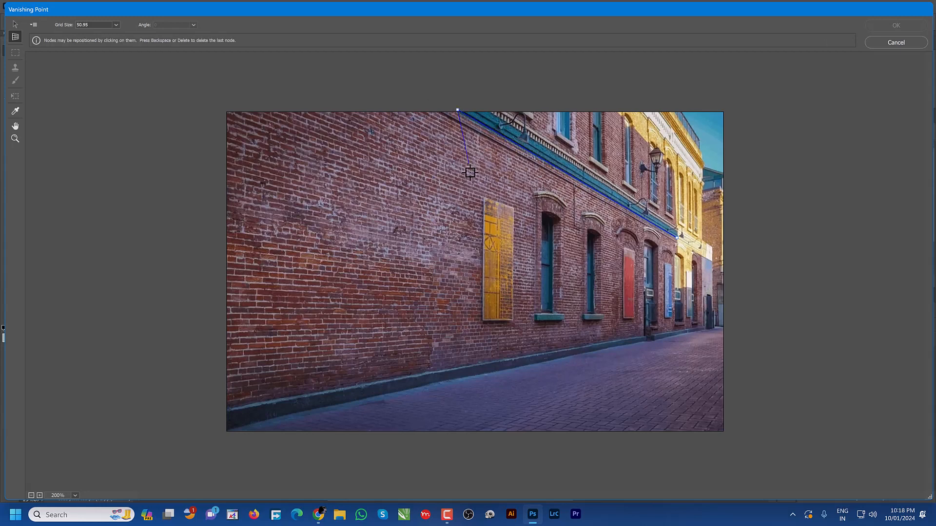
pyautogui.click(463, 366)
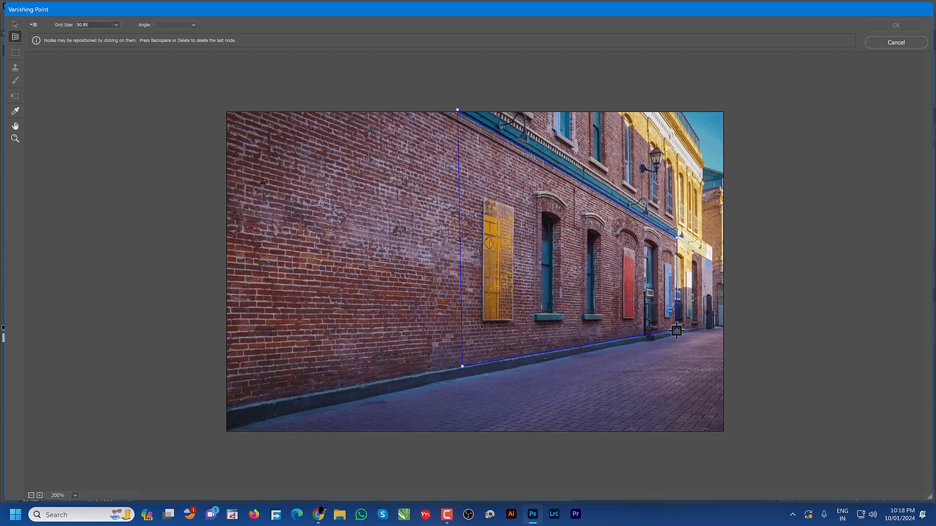
pyautogui.click(676, 331)
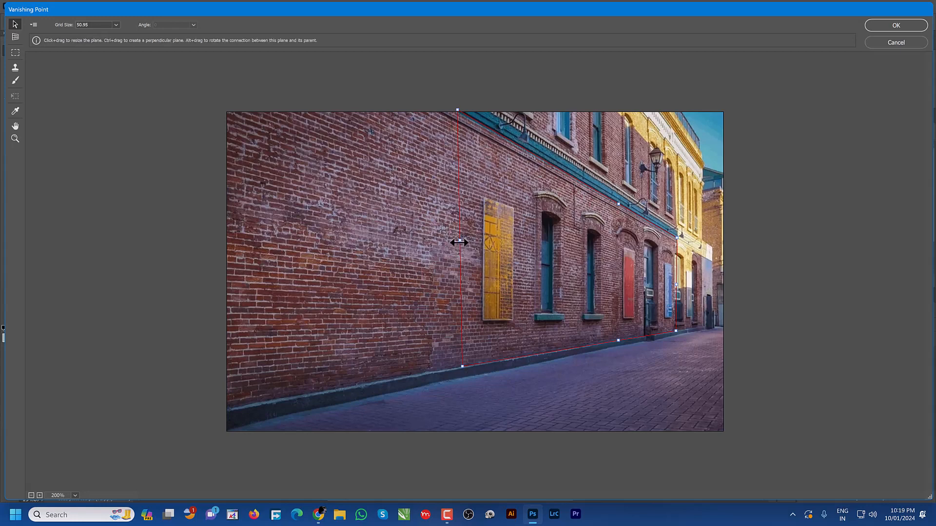
# Step: Extend the perspective plane across the blank wall to the near edge of the image and adjust its upper corner to match the perspective
pyautogui.moveTo(459, 243); pyautogui.dragTo(211, 288)
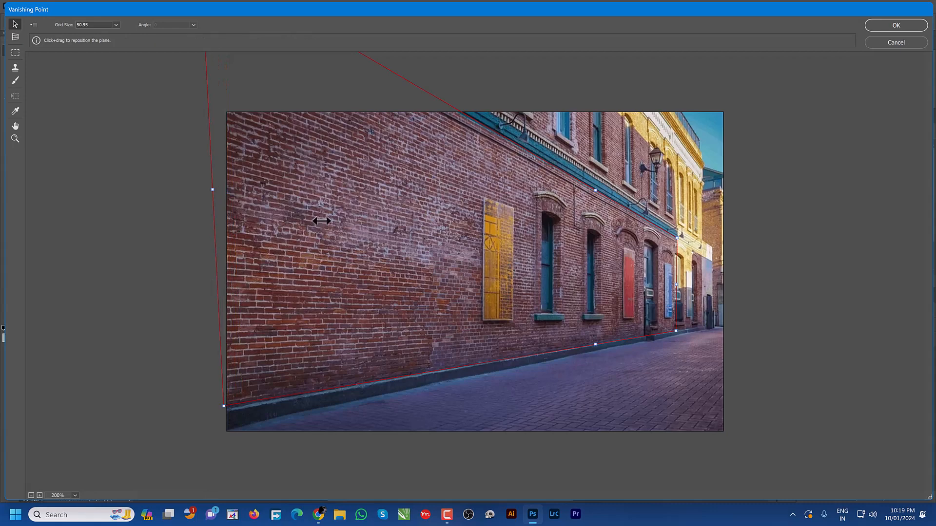
pyautogui.press('alt')
pyautogui.scroll(-1, 322, 221)
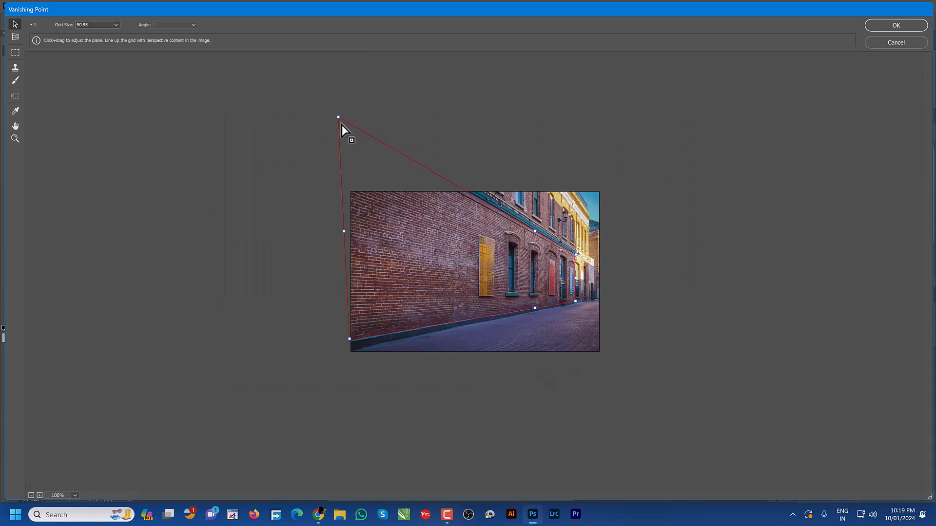
pyautogui.moveTo(342, 125); pyautogui.dragTo(352, 136)
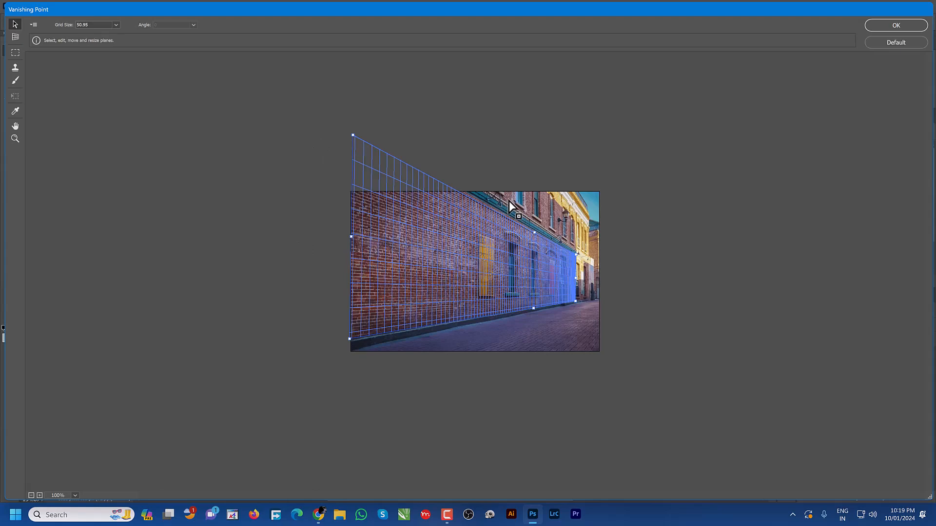
# Step: Remove the yellow panel by sampling bare brick with the Vanishing Point Stamp tool and cloning it over the panel
pyautogui.hotkey('ctrl', '+')
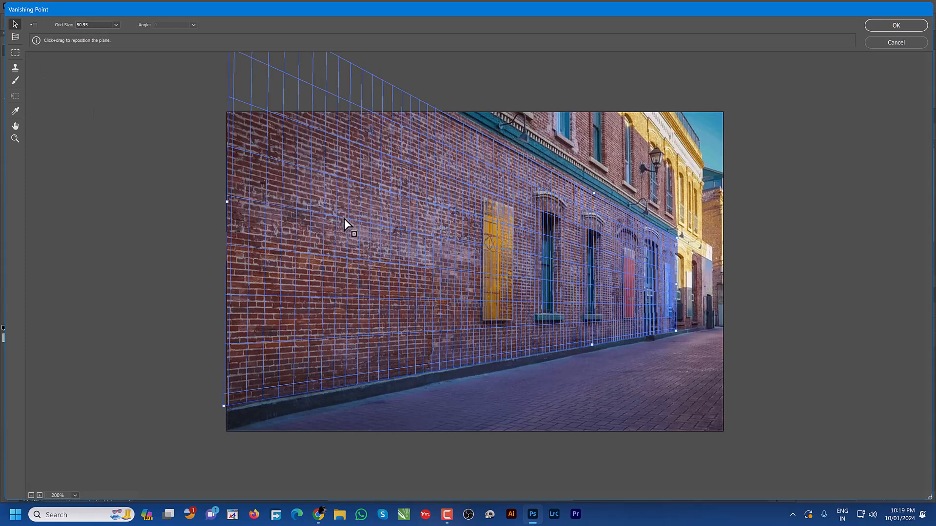
pyautogui.click(17, 70)
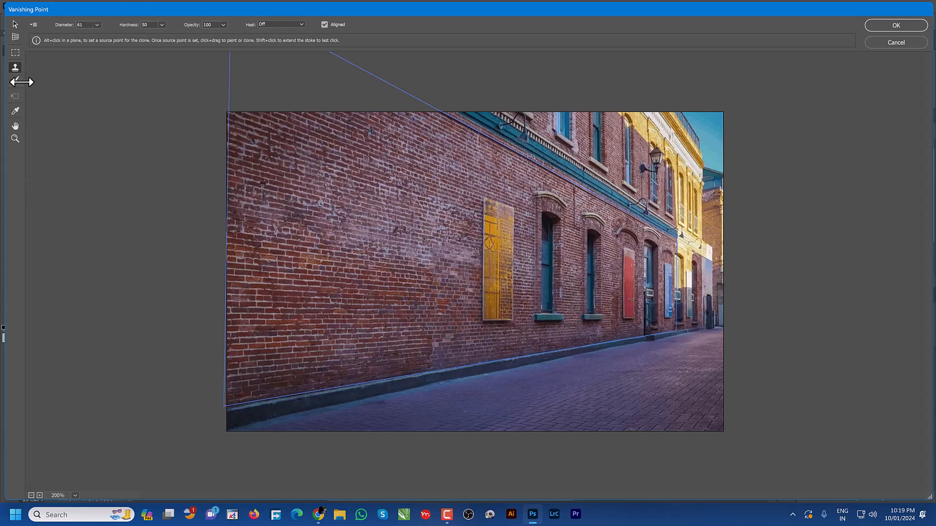
pyautogui.keyDown('alt'); pyautogui.click(378, 162); pyautogui.keyUp('alt')
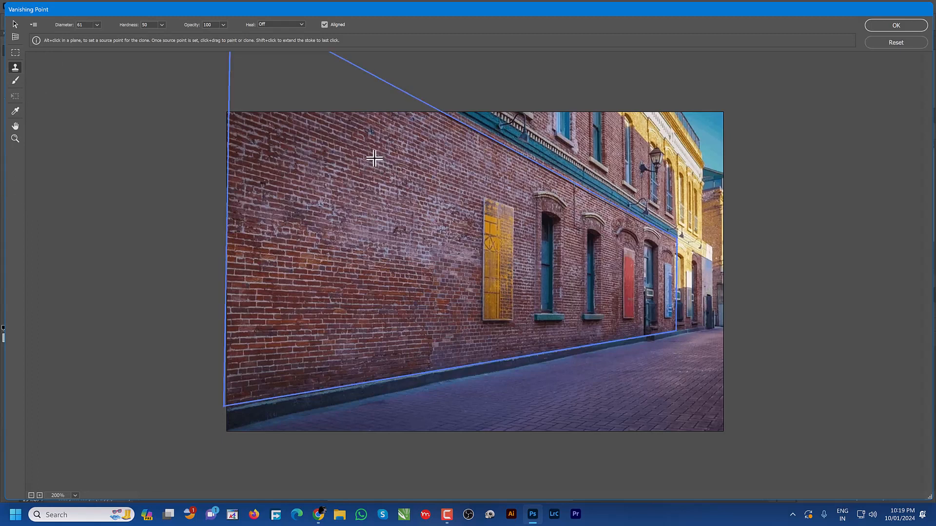
pyautogui.keyDown('alt'); pyautogui.click(350, 150); pyautogui.keyUp('alt')
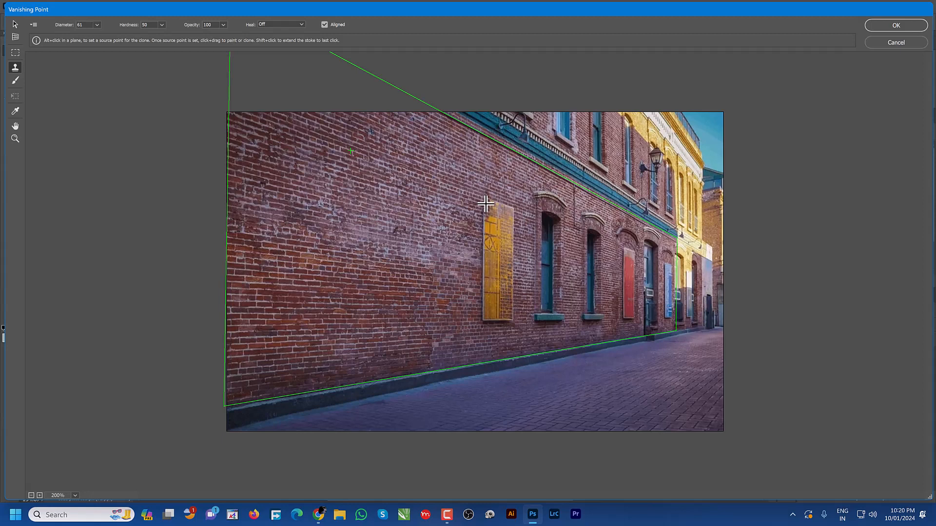
pyautogui.moveTo(485, 204)
pyautogui.mouseDown()
pyautogui.moveTo(508, 239)
pyautogui.moveTo(509, 314)
pyautogui.moveTo(497, 321)
pyautogui.moveTo(470, 315)
pyautogui.moveTo(487, 294)
pyautogui.moveTo(492, 304)
pyautogui.moveTo(513, 295)
pyautogui.moveTo(512, 217)
pyautogui.moveTo(507, 203)
pyautogui.moveTo(484, 211)
pyautogui.moveTo(484, 271)
pyautogui.moveTo(498, 269)
pyautogui.moveTo(491, 232)
pyautogui.moveTo(489, 247)
pyautogui.moveTo(518, 258)
pyautogui.moveTo(494, 252)
pyautogui.moveTo(459, 209)
pyautogui.mouseUp()
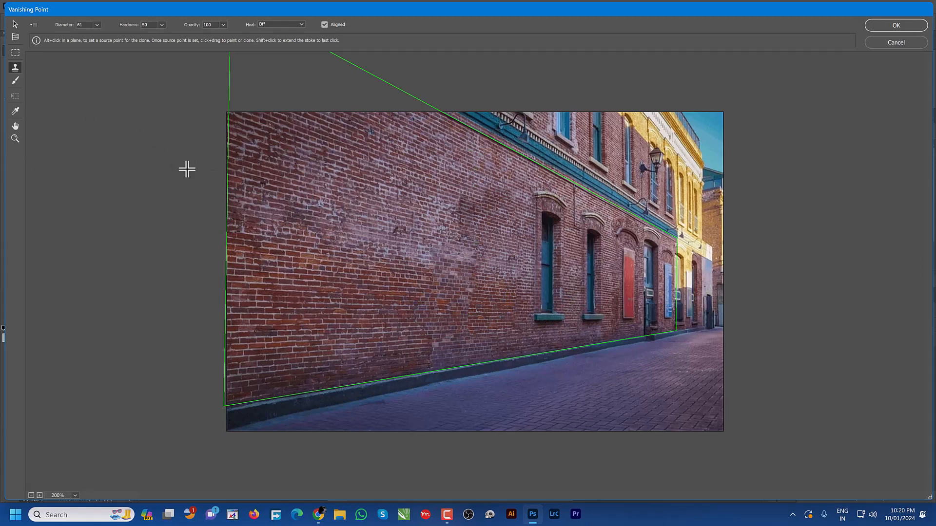
# Step: Sample the sill of the nearest window and clone the whole window in perspective onto the blank wall nearer the viewer
pyautogui.press('alt')
pyautogui.keyDown('alt'); pyautogui.click(565, 206); pyautogui.keyUp('alt')
pyautogui.moveTo(462, 207); pyautogui.dragTo(459, 161)
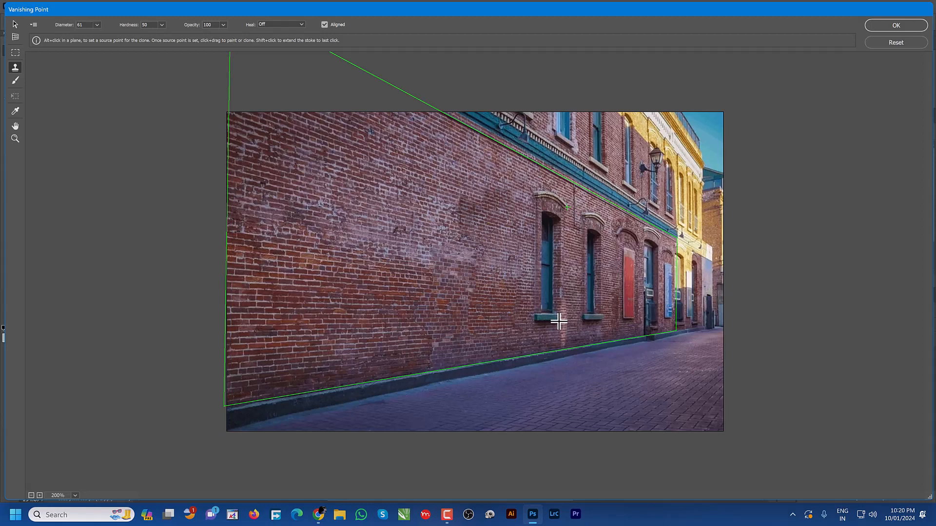
pyautogui.keyDown('alt'); pyautogui.click(559, 320); pyautogui.keyUp('alt')
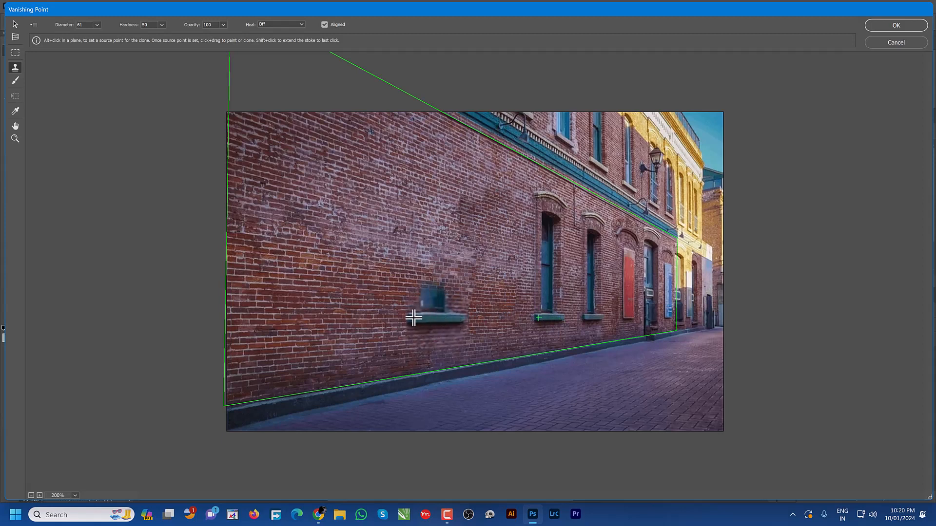
pyautogui.moveTo(405, 309)
pyautogui.mouseDown()
pyautogui.moveTo(404, 181)
pyautogui.moveTo(417, 144)
pyautogui.moveTo(438, 151)
pyautogui.moveTo(462, 193)
pyautogui.moveTo(460, 295)
pyautogui.moveTo(448, 296)
pyautogui.moveTo(446, 229)
pyautogui.moveTo(433, 187)
pyautogui.moveTo(415, 241)
pyautogui.moveTo(427, 269)
pyautogui.moveTo(435, 225)
pyautogui.moveTo(425, 296)
pyautogui.moveTo(441, 275)
pyautogui.moveTo(434, 303)
pyautogui.moveTo(410, 304)
pyautogui.moveTo(410, 225)
pyautogui.mouseUp()
pyautogui.moveTo(410, 176)
pyautogui.mouseDown()
pyautogui.moveTo(405, 153)
pyautogui.moveTo(410, 308)
pyautogui.moveTo(395, 319)
pyautogui.moveTo(305, 330)
pyautogui.moveTo(230, 326)
pyautogui.mouseUp()
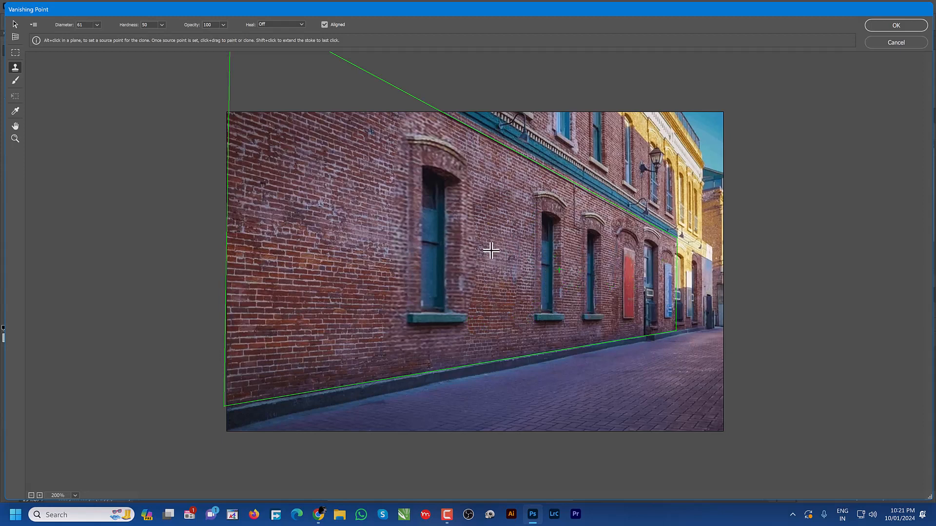
# Step: Touch up the brickwork between the cloned and original windows with the Stamp tool, and apply the Vanishing Point edits
pyautogui.moveTo(299, 191); pyautogui.dragTo(308, 173)
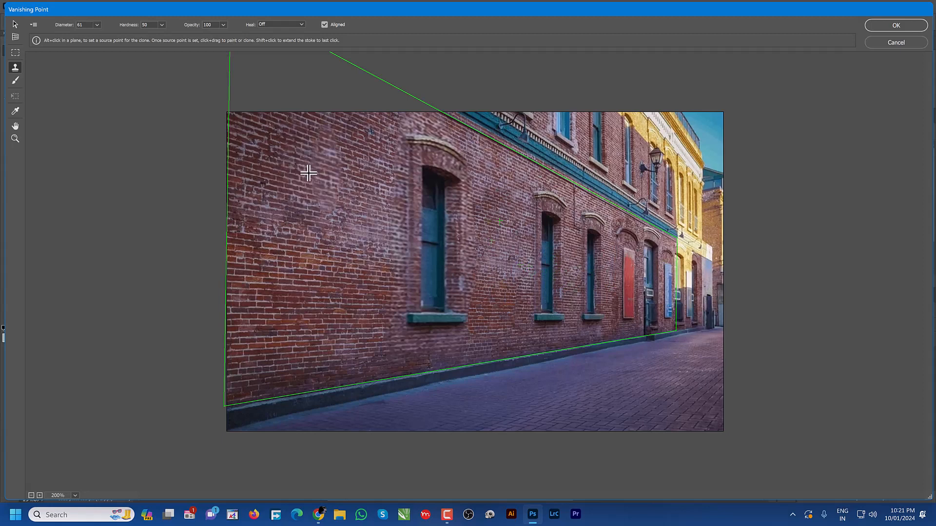
pyautogui.click(521, 241)
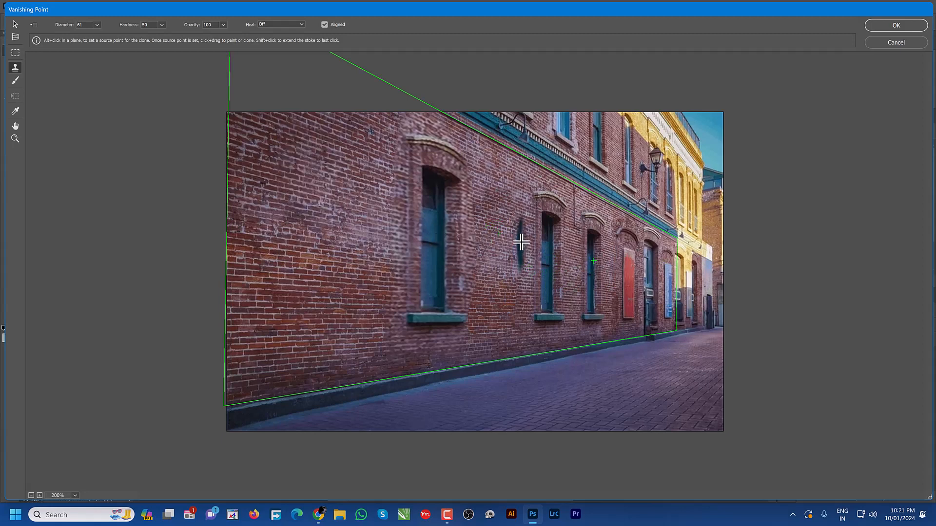
pyautogui.moveTo(521, 242); pyautogui.dragTo(523, 247)
pyautogui.click(524, 247)
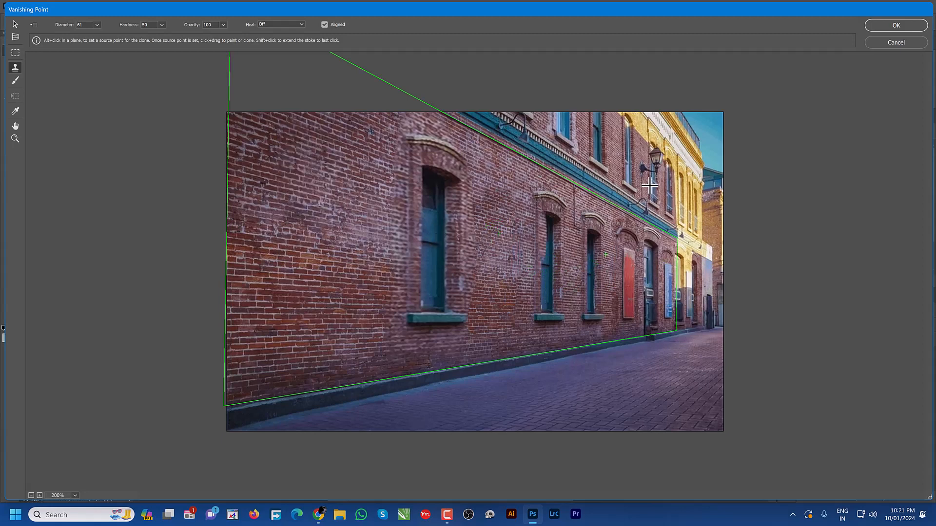
pyautogui.click(900, 26)
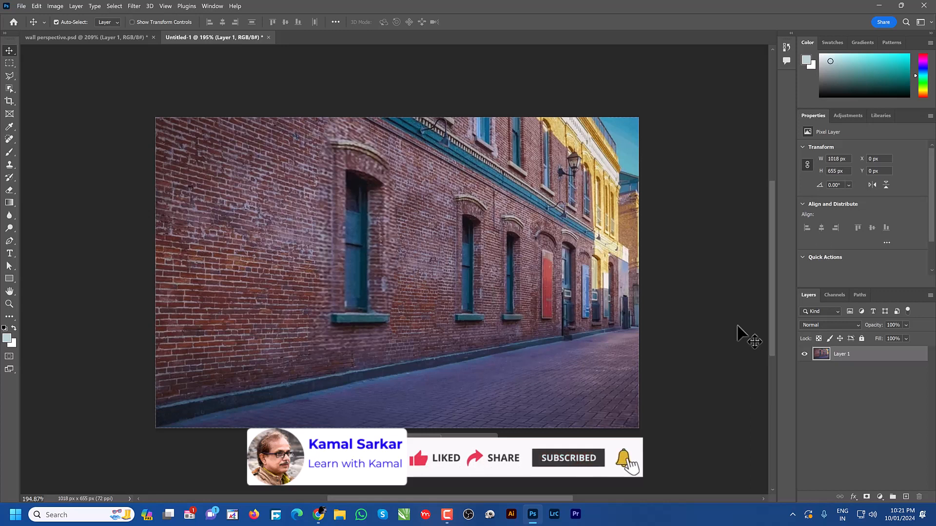
pyautogui.click(446, 514)
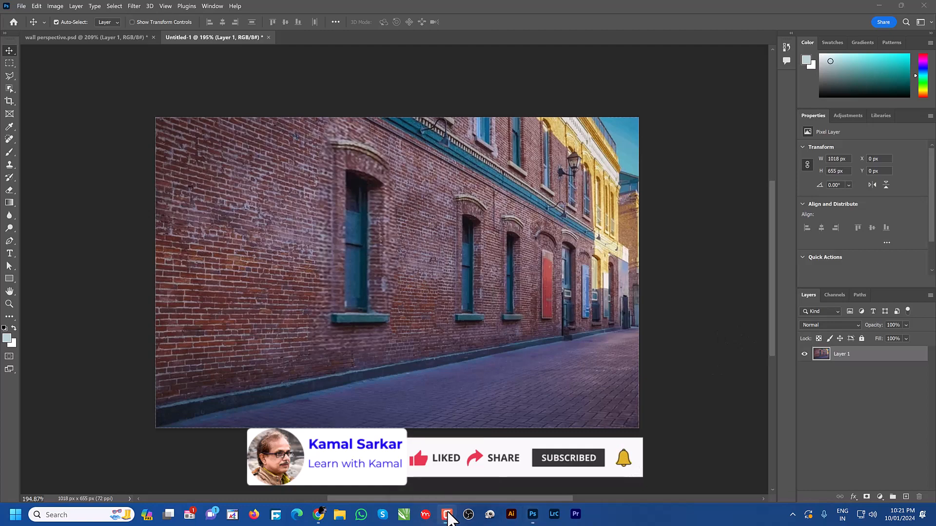